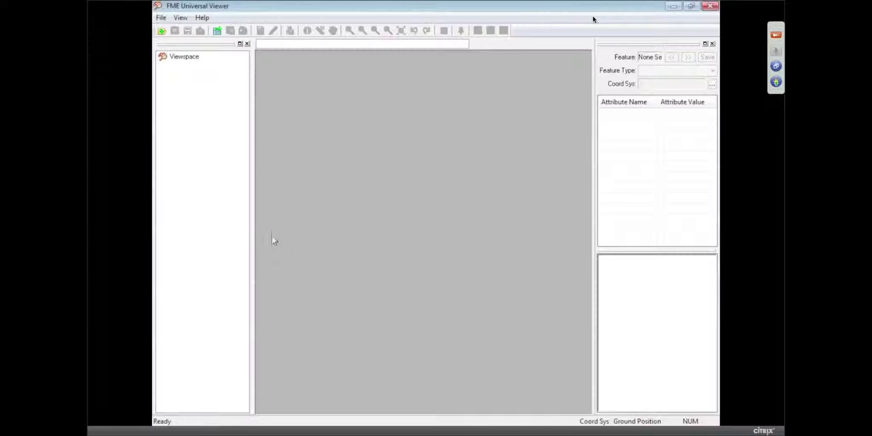
Step: Start choosing a dataset to view and enter 'dwg' as the reader format search
left_click(161, 18)
left_click(161, 18)
left_click(188, 31)
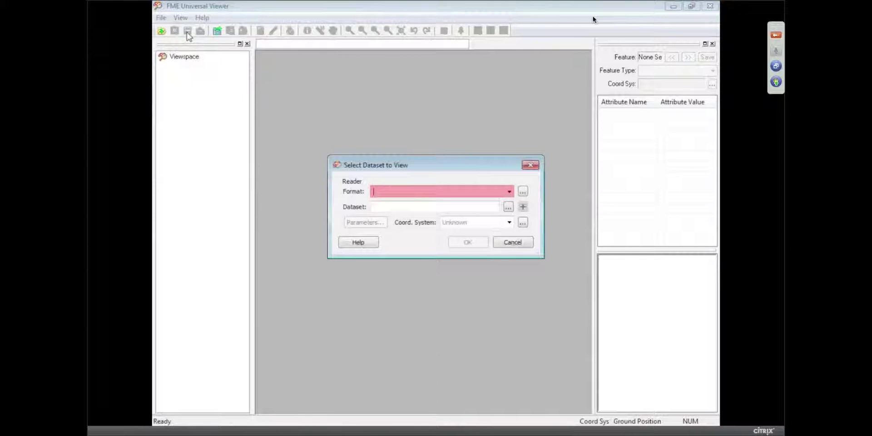
type("dwg")
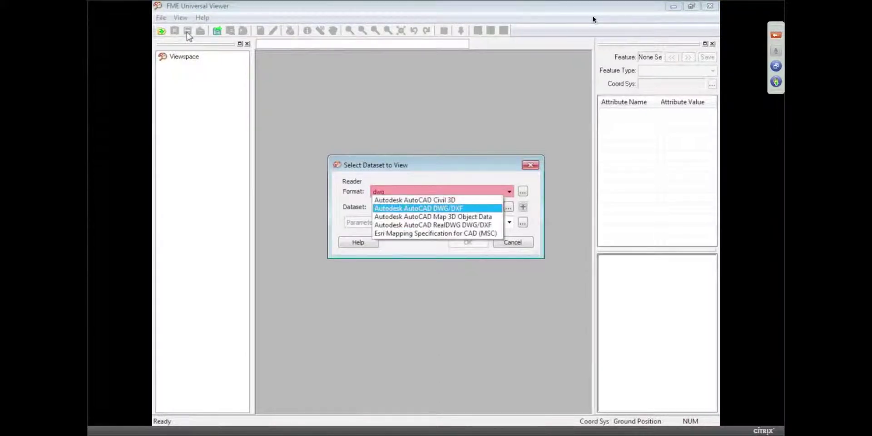
left_click(473, 168)
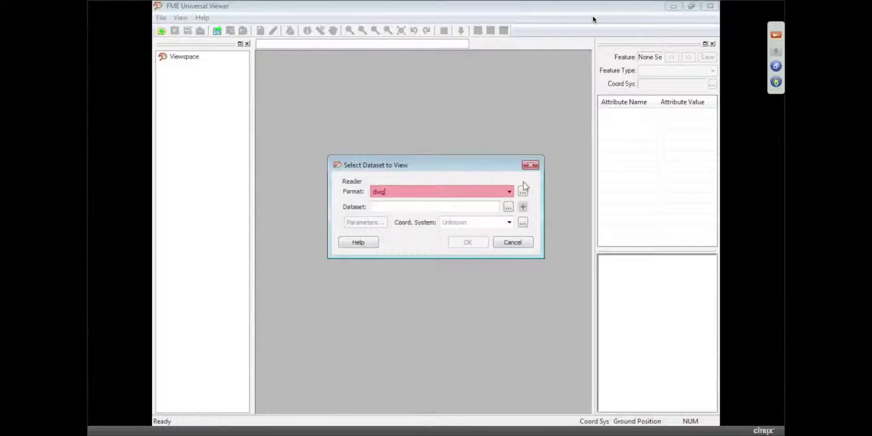
Step: Search the Reader Gallery for 'dwg' and choose Autodesk AutoCAD DWG/DXF as the format
left_click(523, 192)
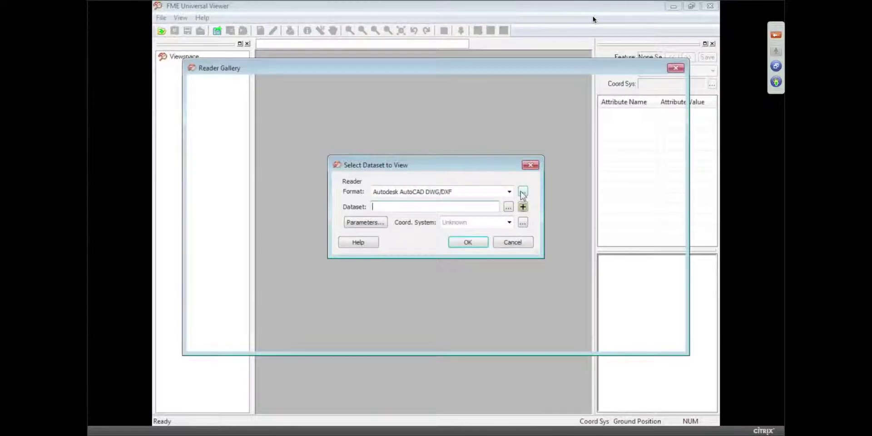
scroll(346, 160, "down", 7)
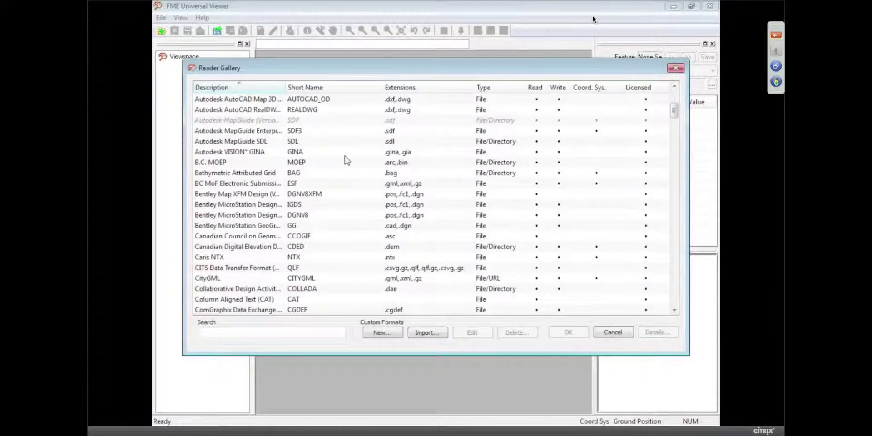
scroll(346, 160, "down", 7)
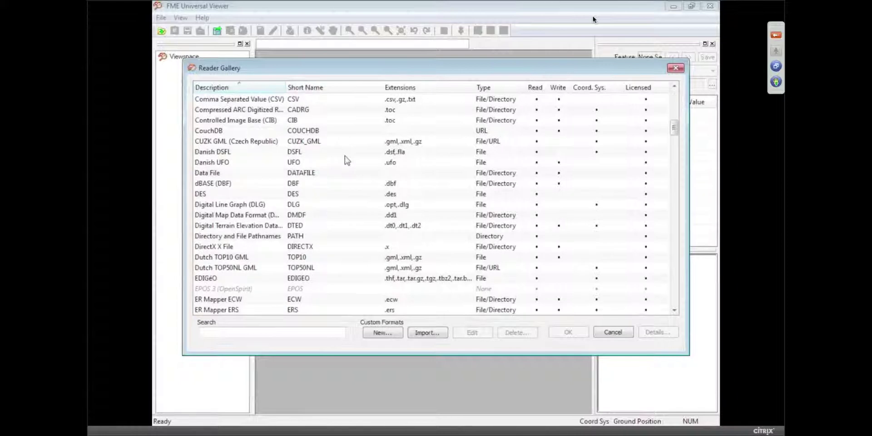
scroll(346, 160, "down", 1)
scroll(346, 159, "down", 5)
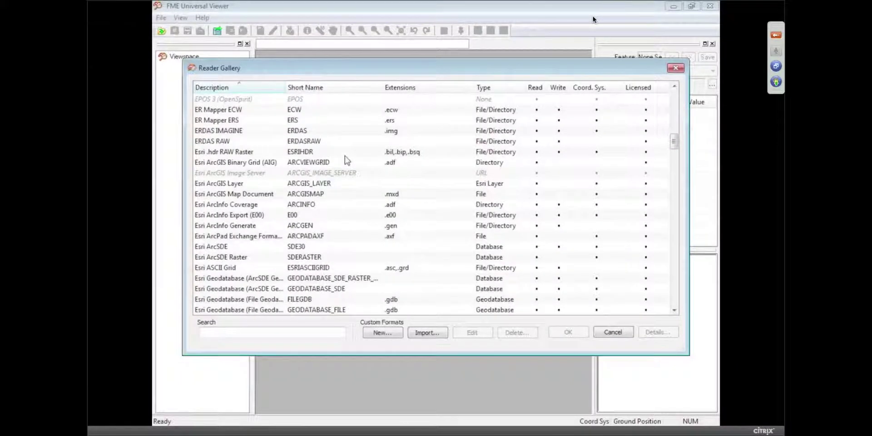
scroll(346, 160, "down", 5)
scroll(345, 159, "down", 15)
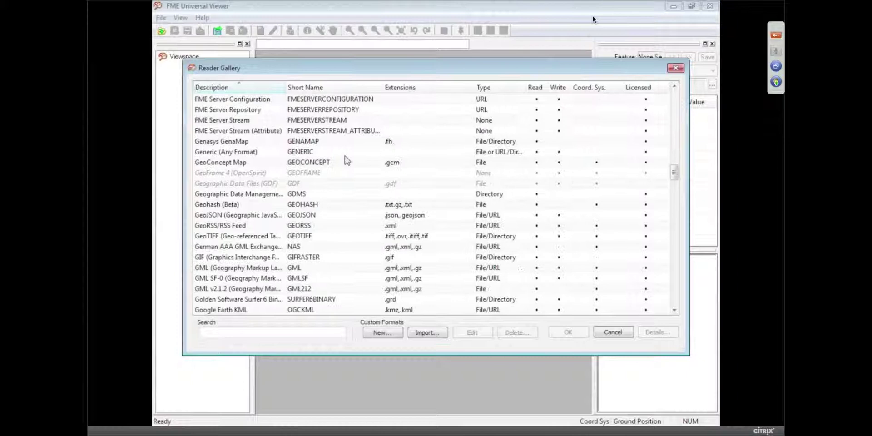
scroll(276, 272, "down", 4)
left_click(246, 332)
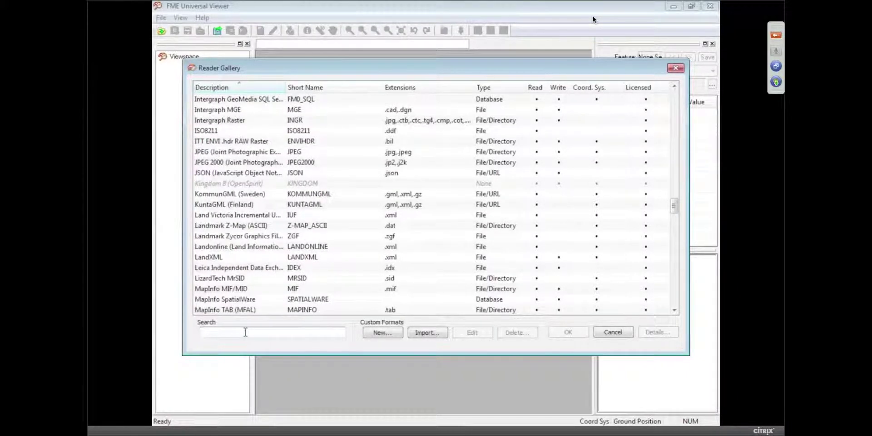
type("dwg")
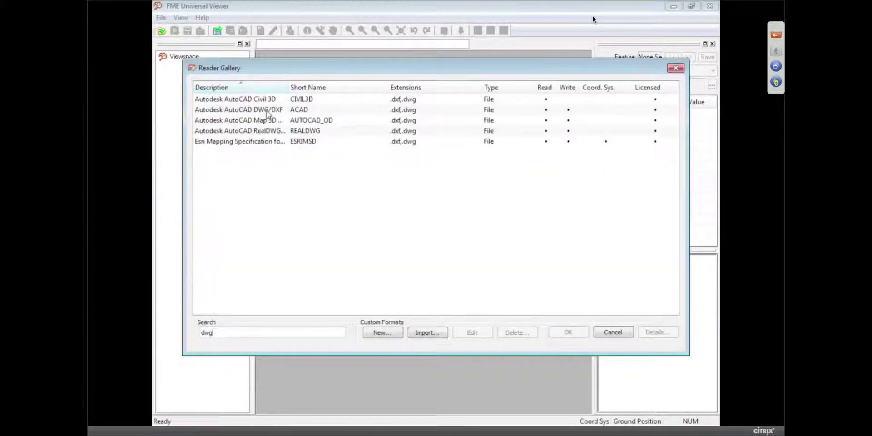
left_click(268, 110)
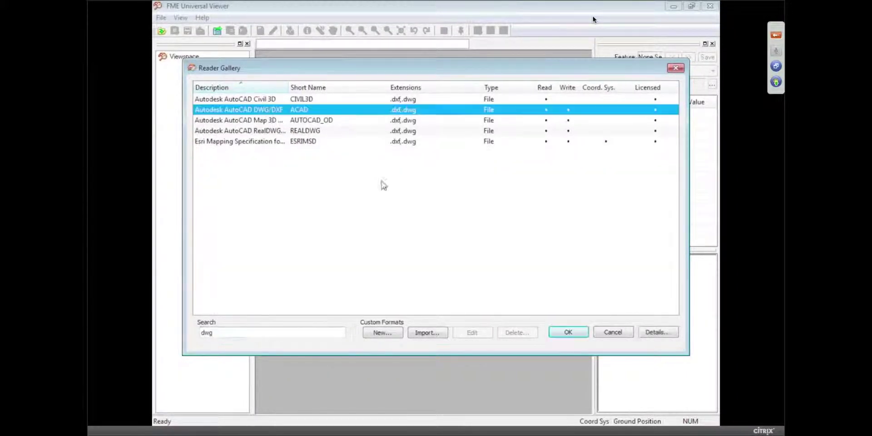
left_click(569, 332)
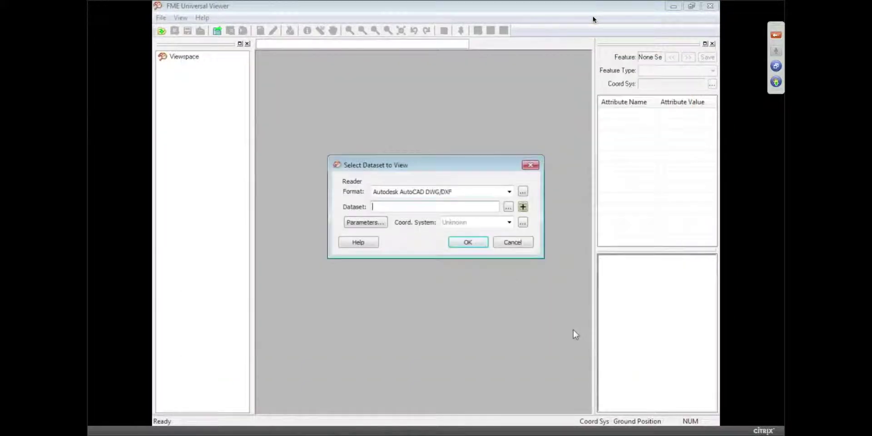
Step: Pick distribution_M25.dwg from C:\FMEData\Data\Water as the dataset
left_click(508, 208)
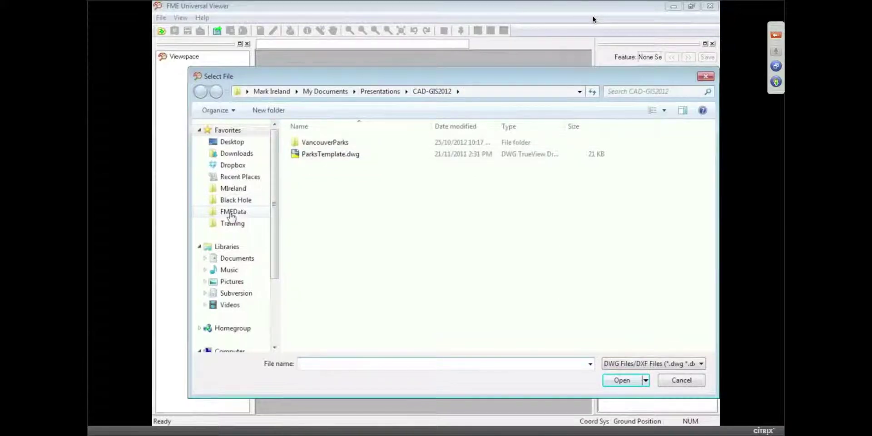
left_click(233, 212)
double_click(312, 154)
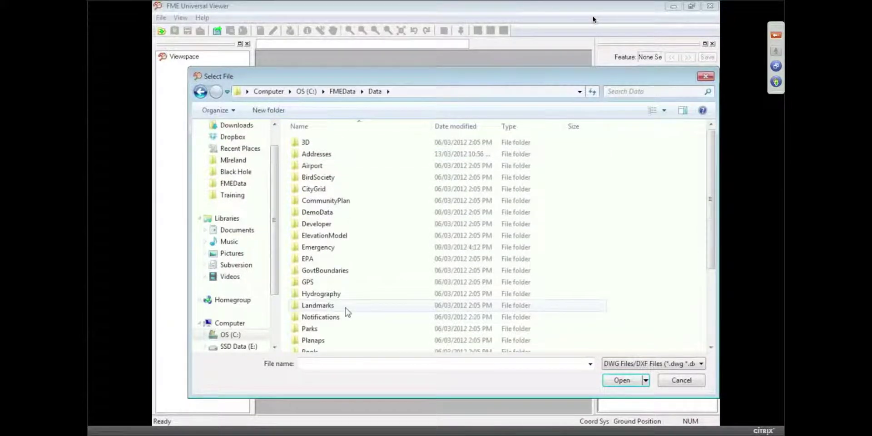
scroll(346, 311, "down", 3)
double_click(313, 333)
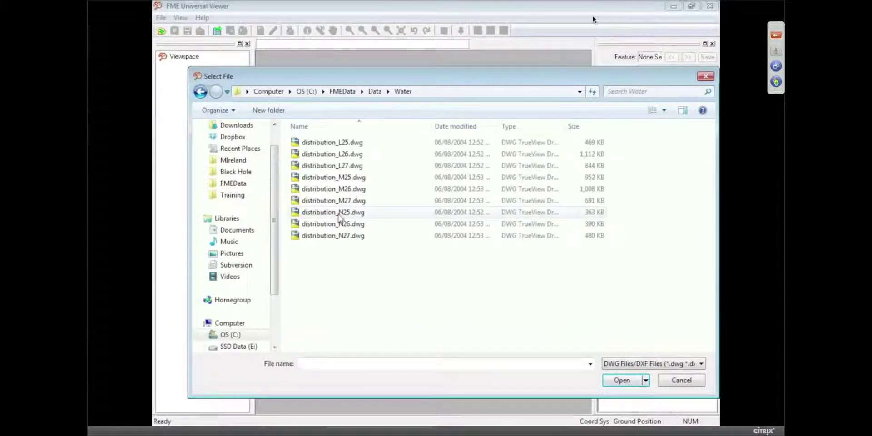
double_click(338, 178)
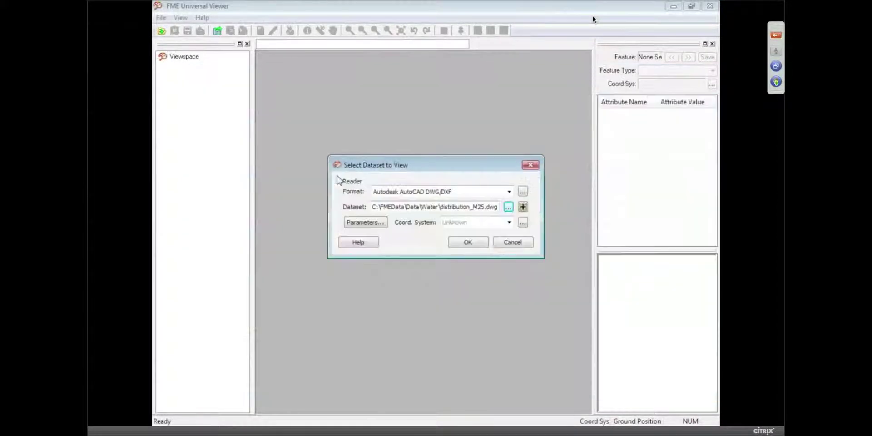
Step: Set the reader's Group Entities By parameter to Attribute Schema and load the dataset
left_click(362, 223)
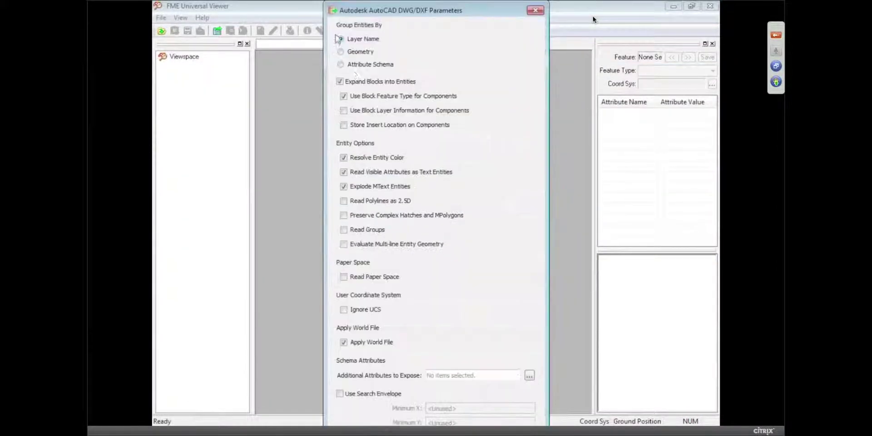
left_click(355, 66)
left_click_drag(466, 7, 441, 11)
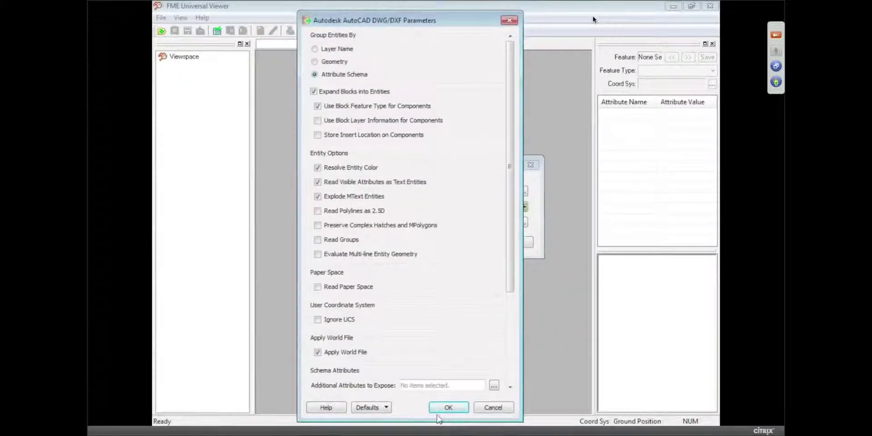
left_click(448, 407)
left_click(468, 244)
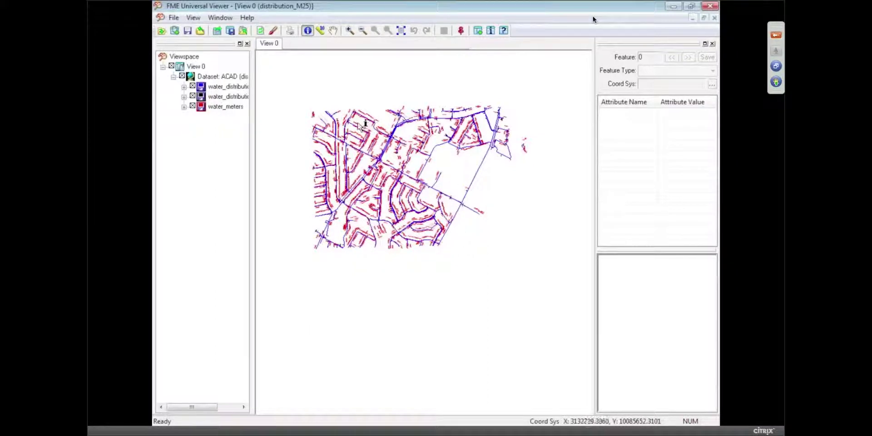
Step: Zoom in twice with drag rectangles onto the main pipeline crossing among the meters
left_click_drag(367, 126, 415, 175)
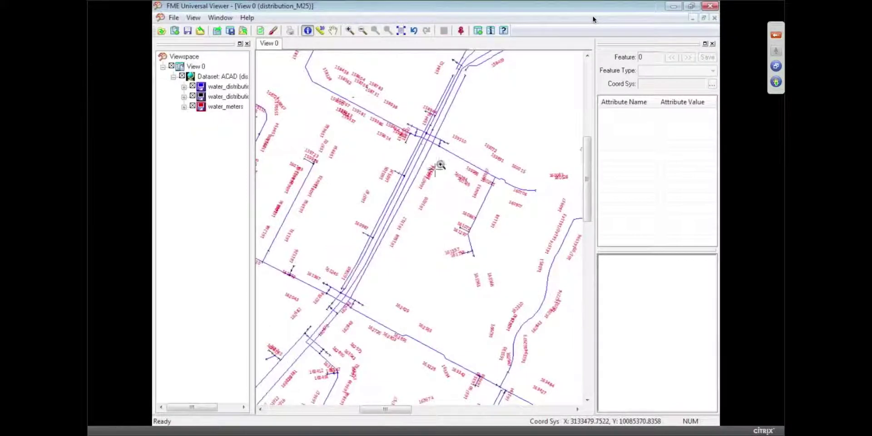
left_click_drag(341, 78, 510, 244)
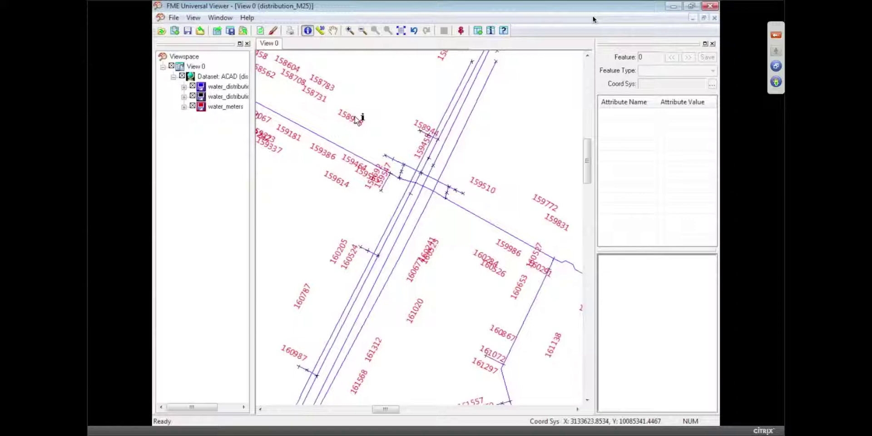
Step: Add another dataset with its reader format set to MapInfo MIF/MID
left_click(175, 30)
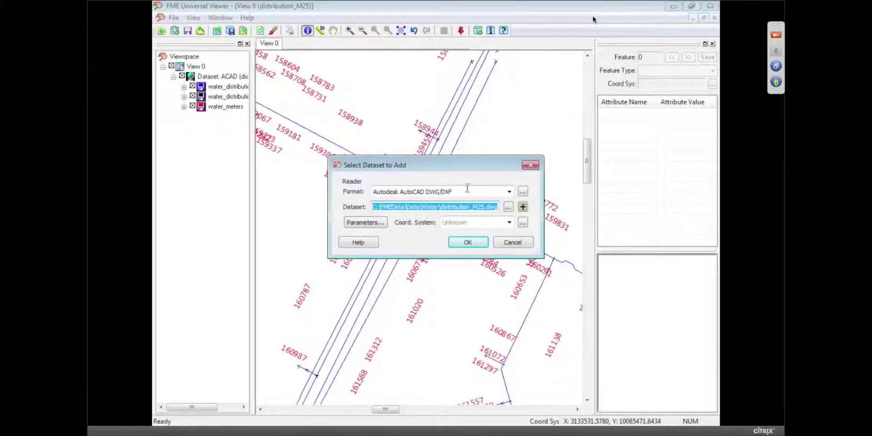
left_click(467, 188)
type("MapInfo")
key("Tab")
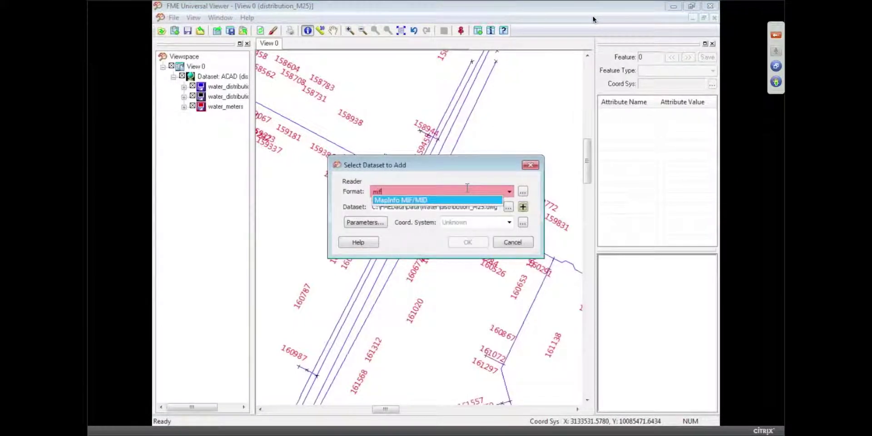
key("Tab")
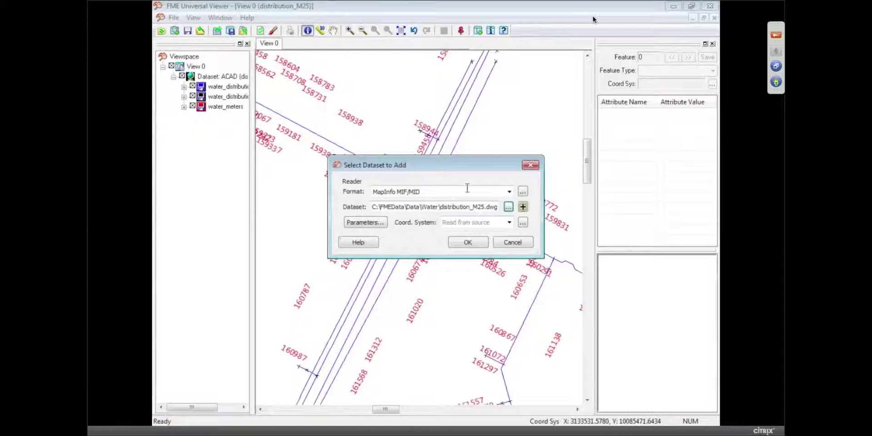
Step: Add parcel_M25.mif from Data > Properties to the view and zoom out
key("Return")
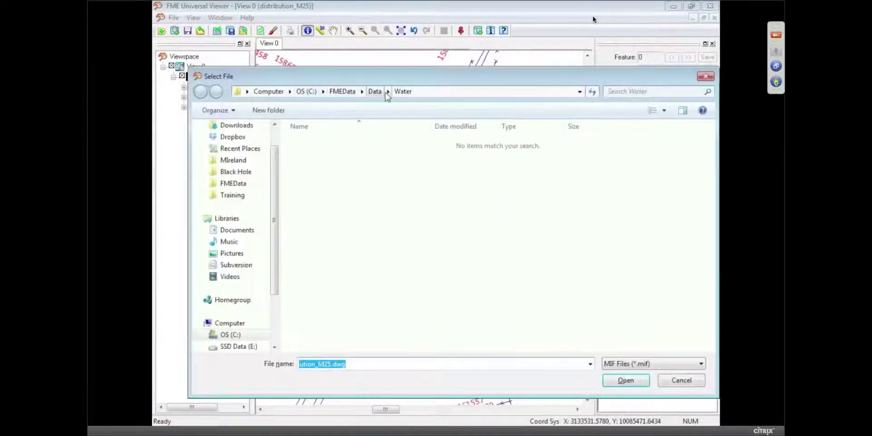
left_click(388, 92)
scroll(402, 252, "down", 4)
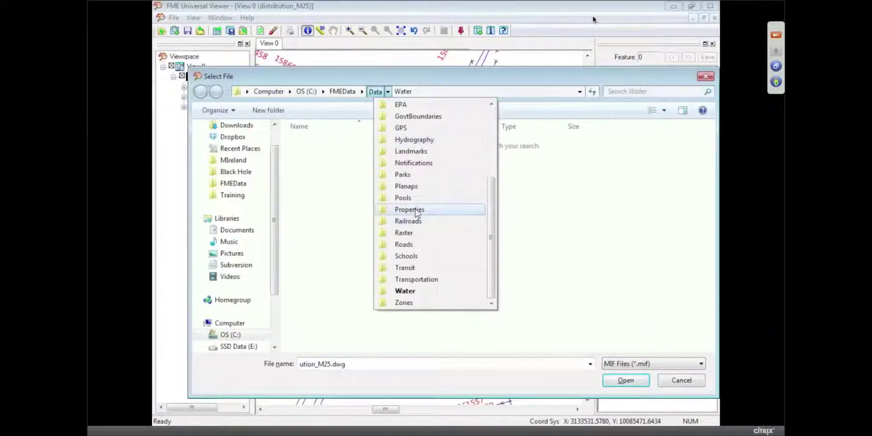
left_click(416, 213)
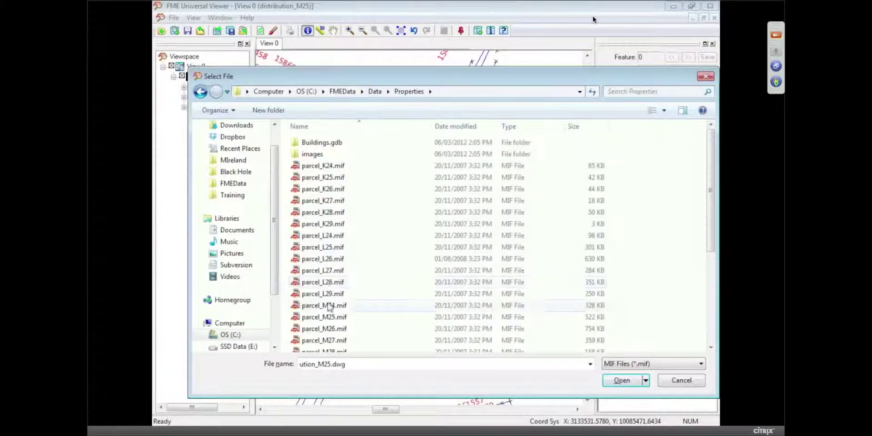
double_click(331, 317)
left_click(475, 243)
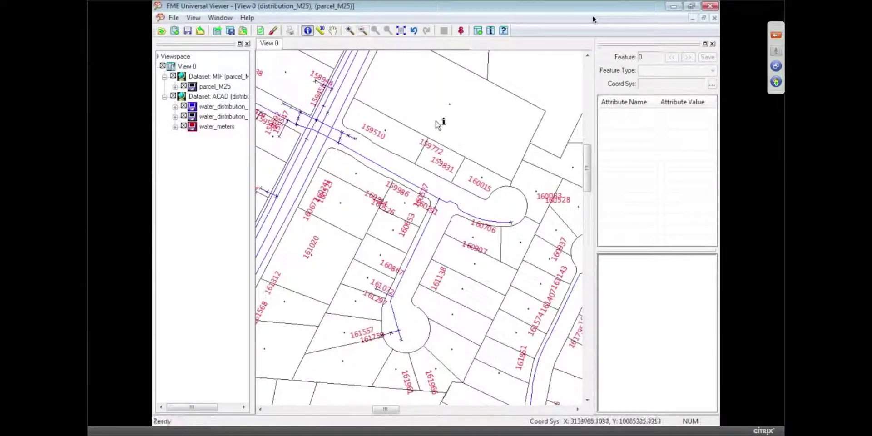
scroll(427, 211, "down", 1)
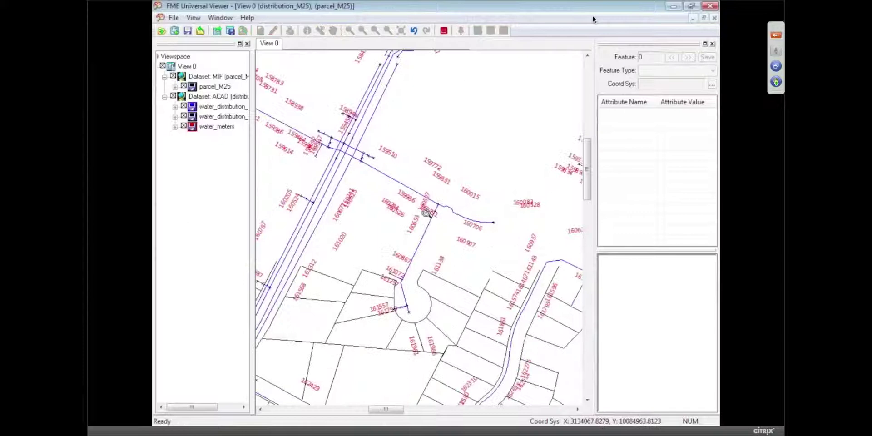
scroll(426, 211, "down", 1)
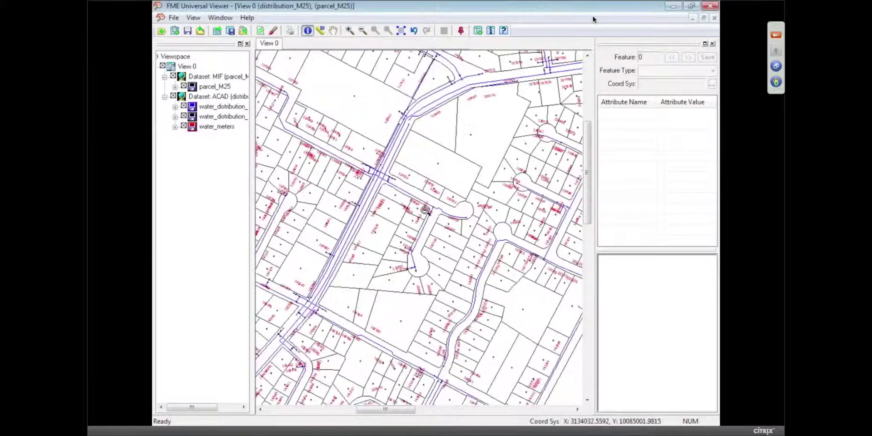
scroll(425, 210, "down", 2)
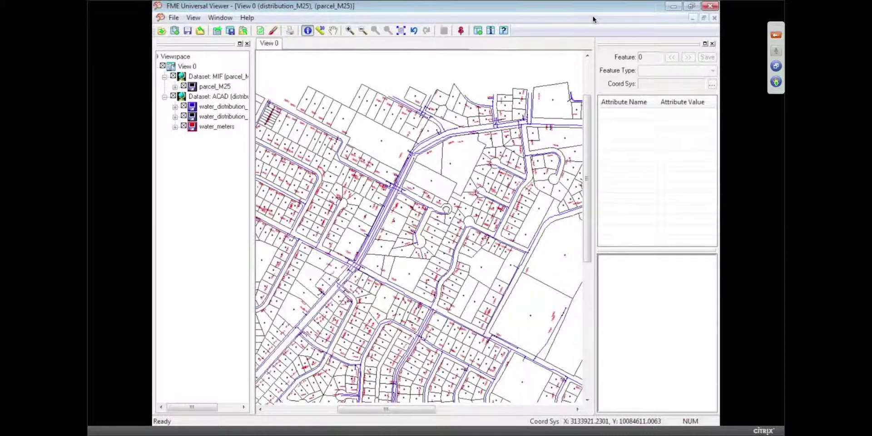
Step: Add another dataset with its reader format set to LizardTech MrSID
left_click(175, 31)
left_click(425, 191)
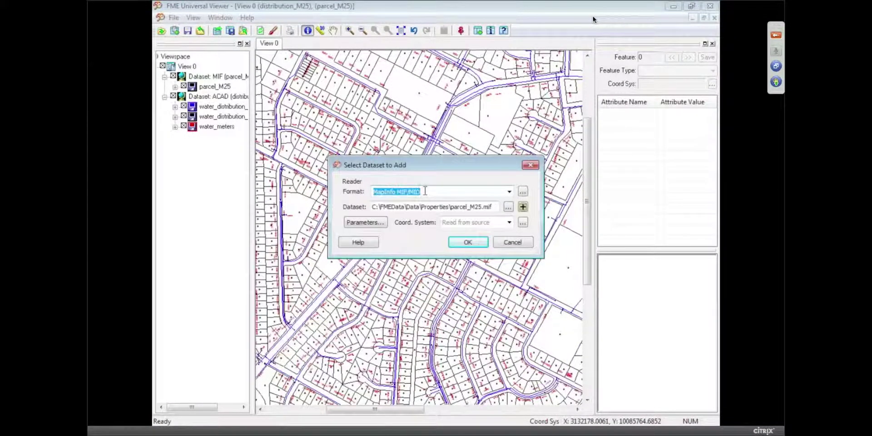
type("LizardTech MrSID")
key("Tab")
key("Tab")
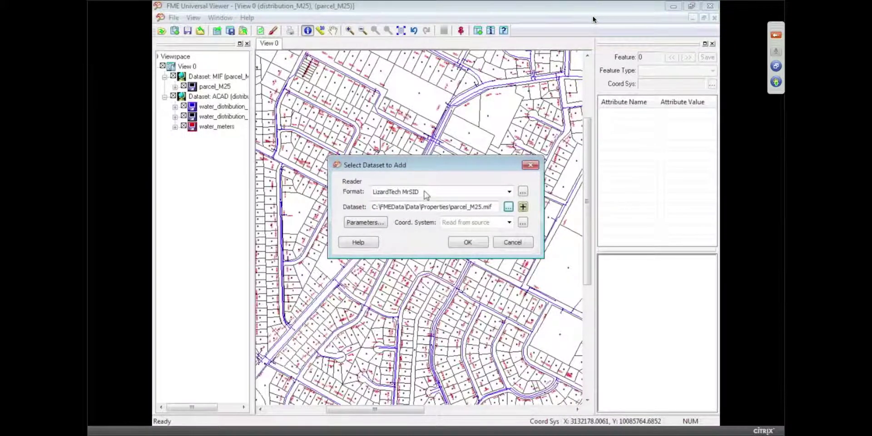
Step: Browse to the Data > Raster > MrSid folder of image tiles
key("Return")
left_click(388, 91)
scroll(391, 254, "down", 2)
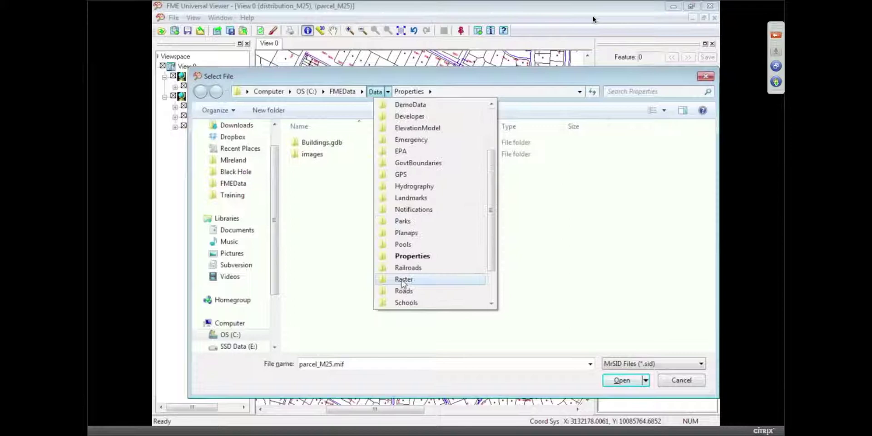
left_click(400, 279)
left_click(428, 154)
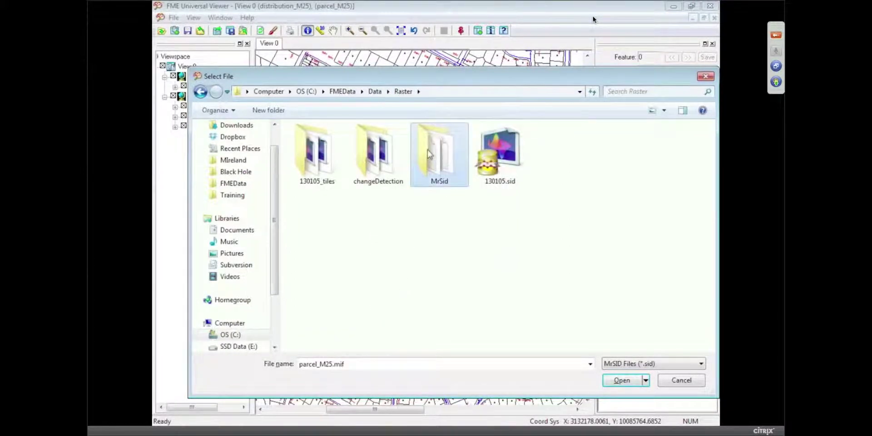
double_click(429, 155)
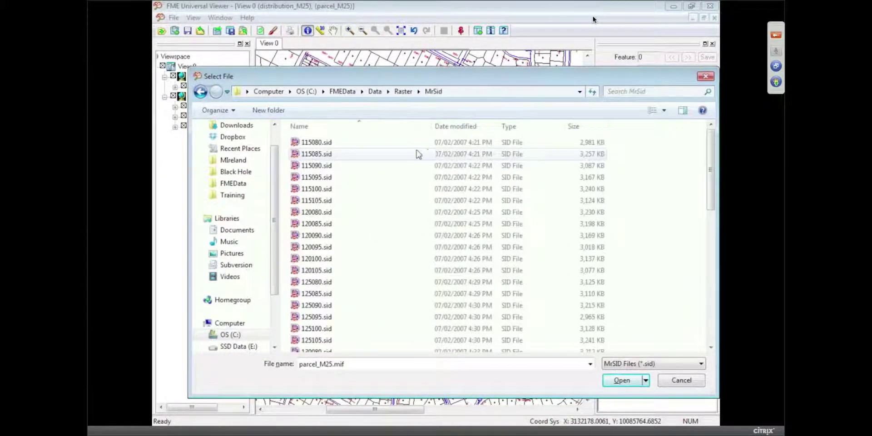
Step: Select tiles 130085, 130090, 135085 and 135090.sid and add them to the view
left_click(348, 282)
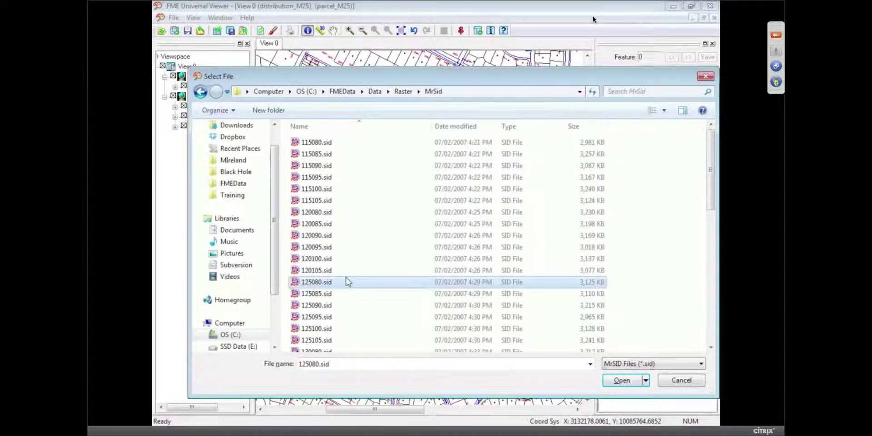
scroll(347, 282, "down", 5)
left_click(322, 264)
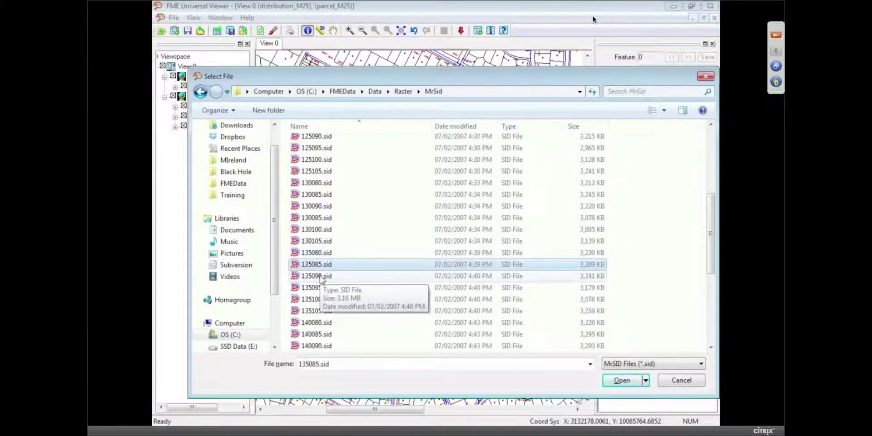
left_click(320, 277, "ctrl")
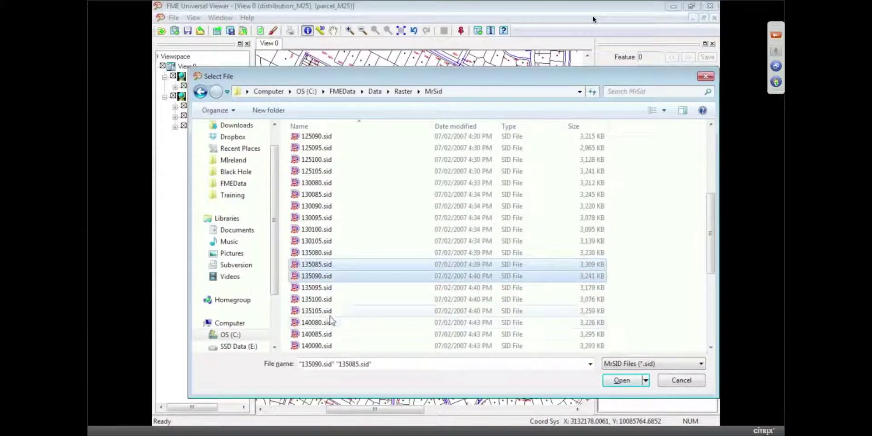
left_click(316, 195, "ctrl")
left_click(316, 195, "ctrl")
left_click(316, 195, "ctrl")
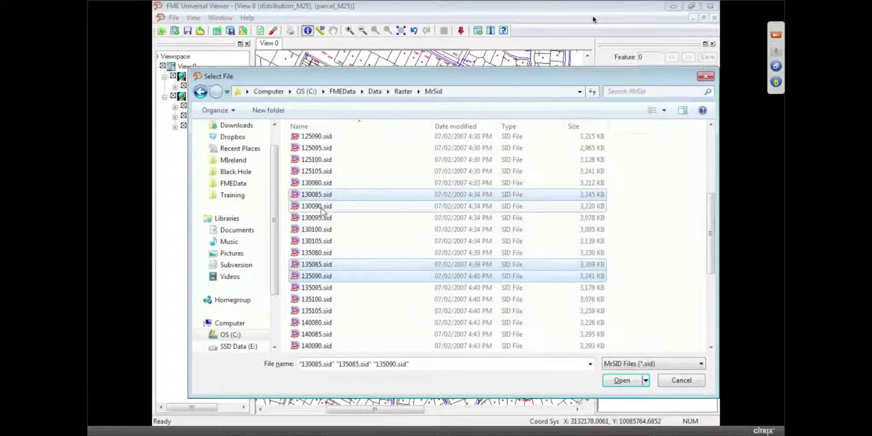
left_click(316, 206, "ctrl")
left_click(621, 381)
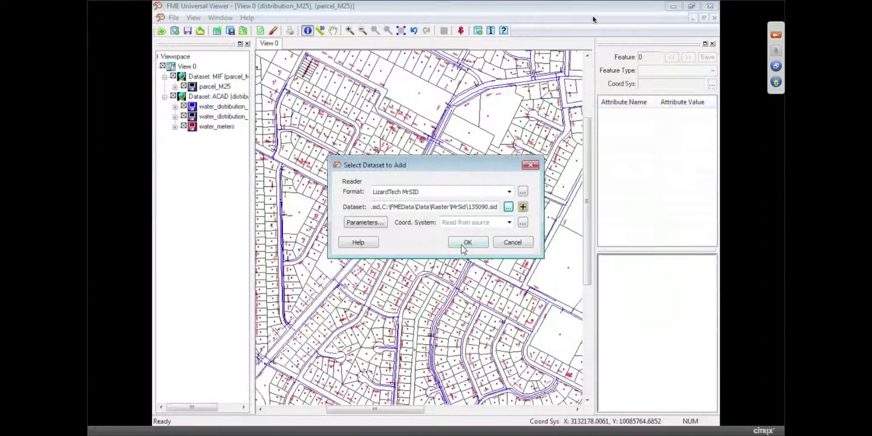
left_click(464, 242)
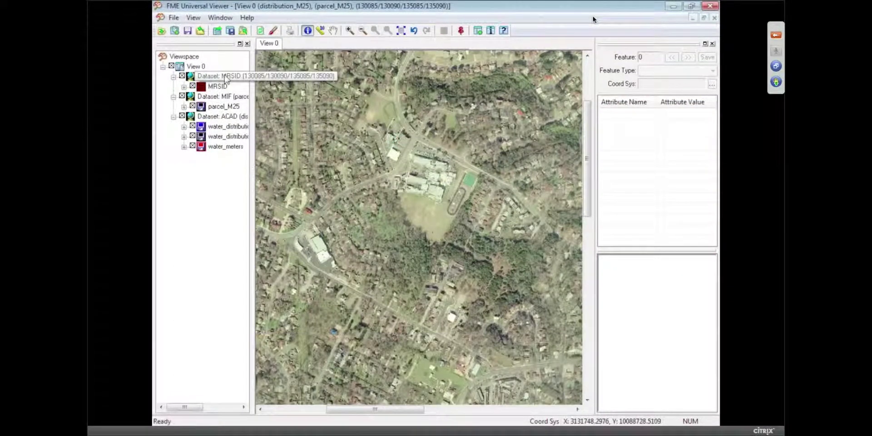
Step: Move the MrSID imagery dataset to the bottom of the draw order, beneath parcels and pipelines
left_click(214, 117)
key("Delete")
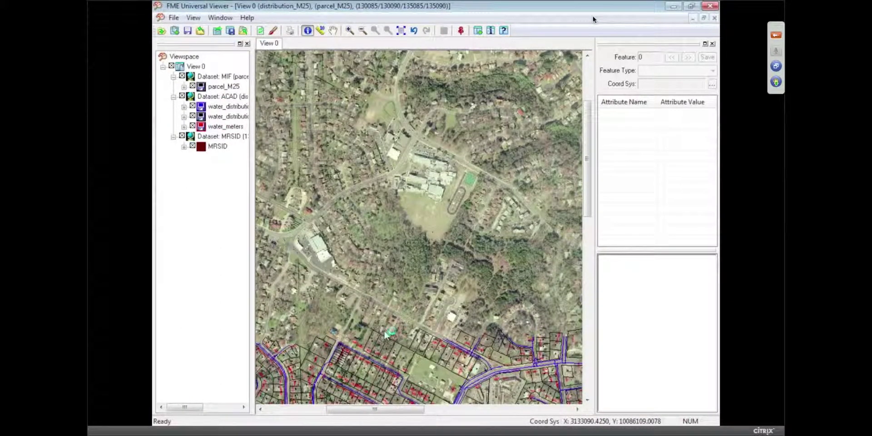
scroll(385, 332, "down", 5)
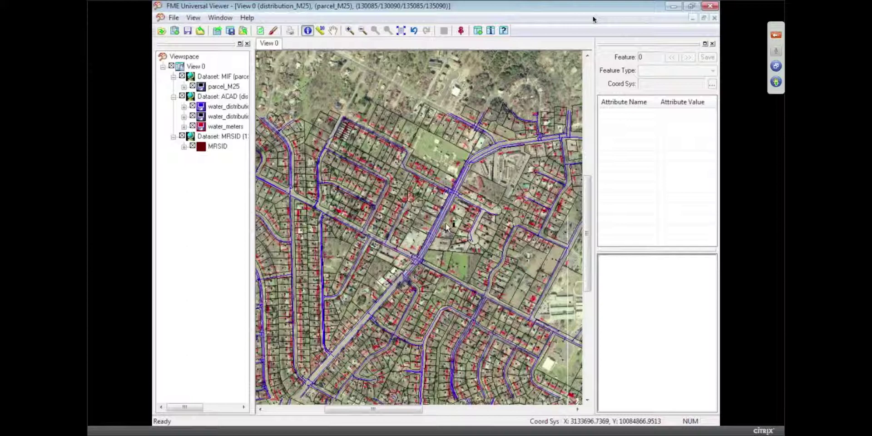
Step: Query a spot on the aerial image to show its raster attributes and RGB 161, 157, 112
left_click(452, 146)
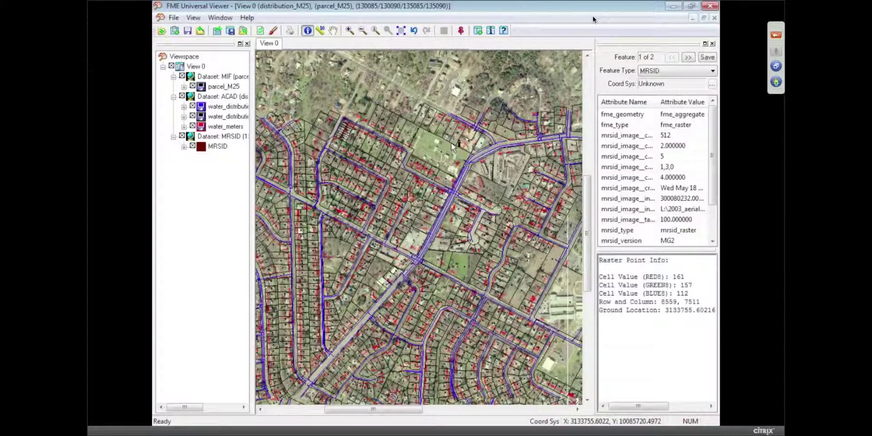